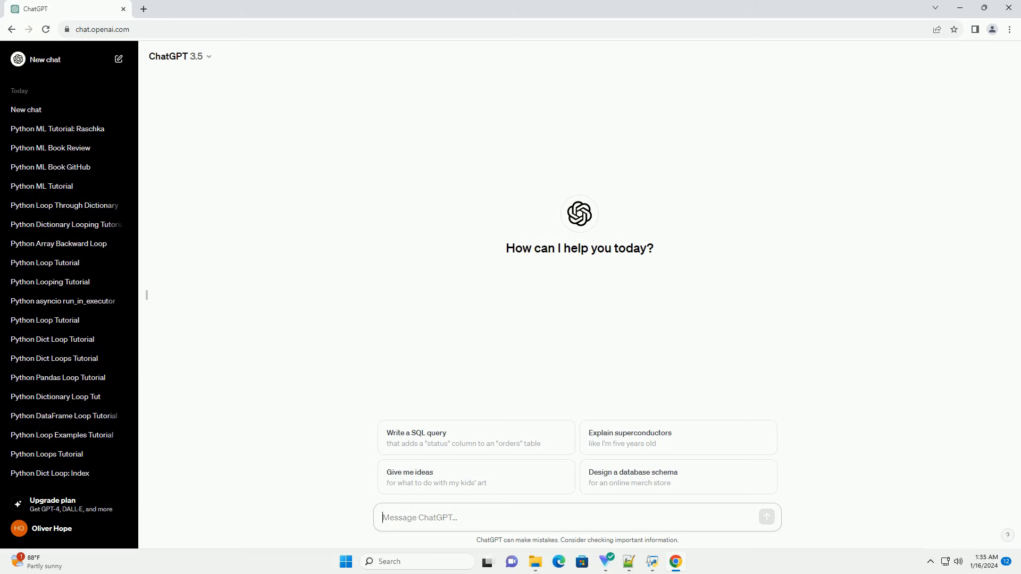
{"action": "type", "text": "write an informative tutorial about python main loop example with code example"}
- Send the prompt asking for a Python main loop tutorial with code examples and let ChatGPT generate
{"action": "key", "text": "Return"}
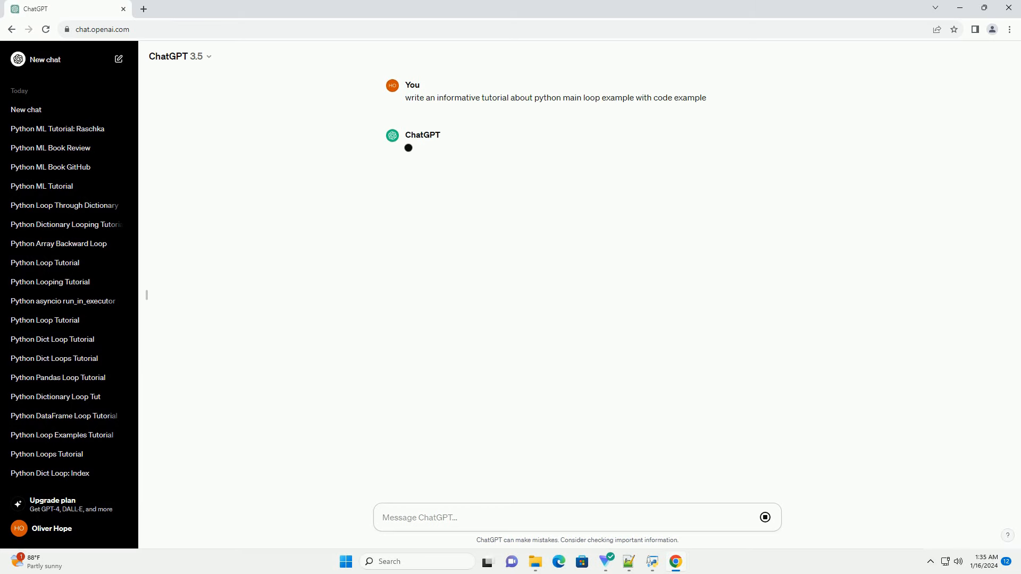